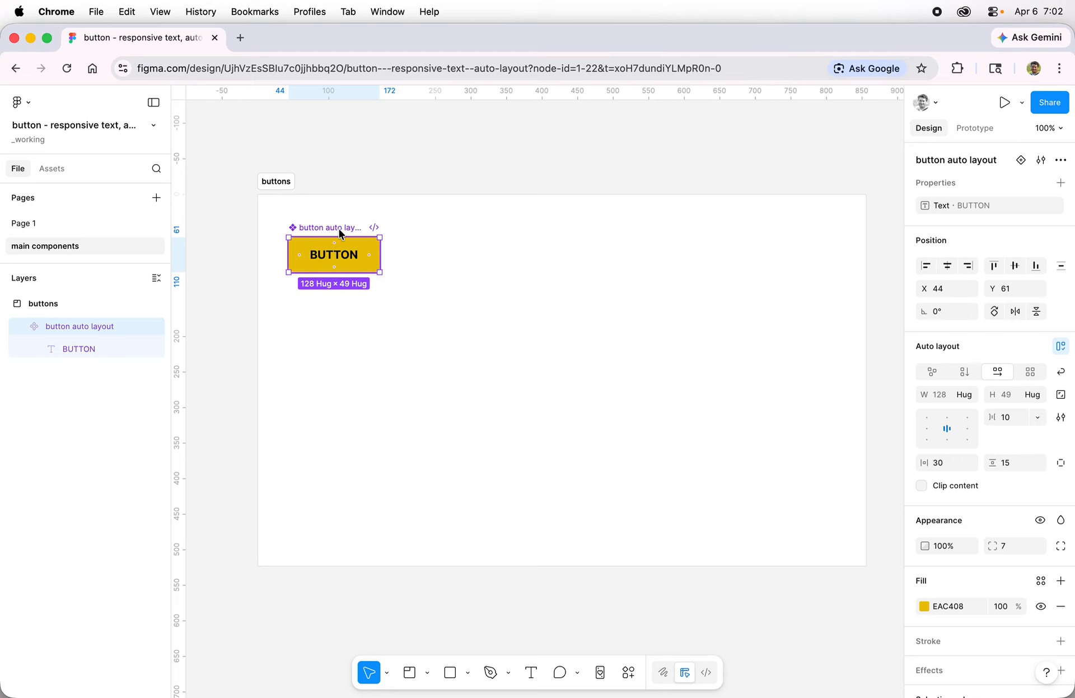
Add a second variant to the button component and set its fill to the lighter yellow F3E07F
click(1021, 160)
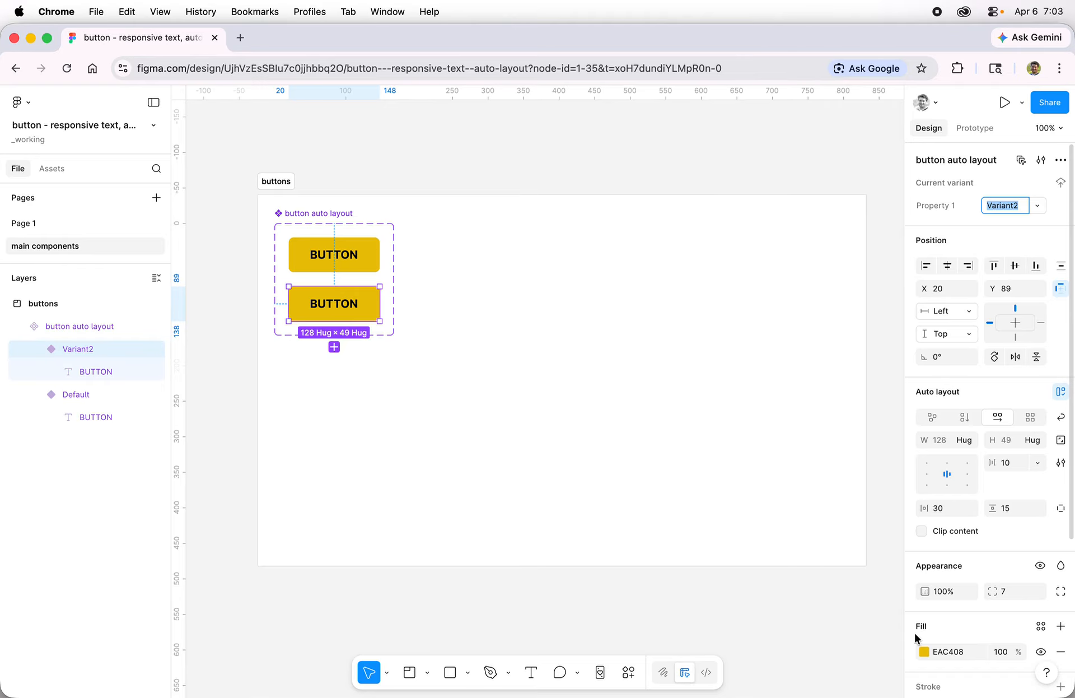
click(924, 651)
drag(858, 432, 815, 419)
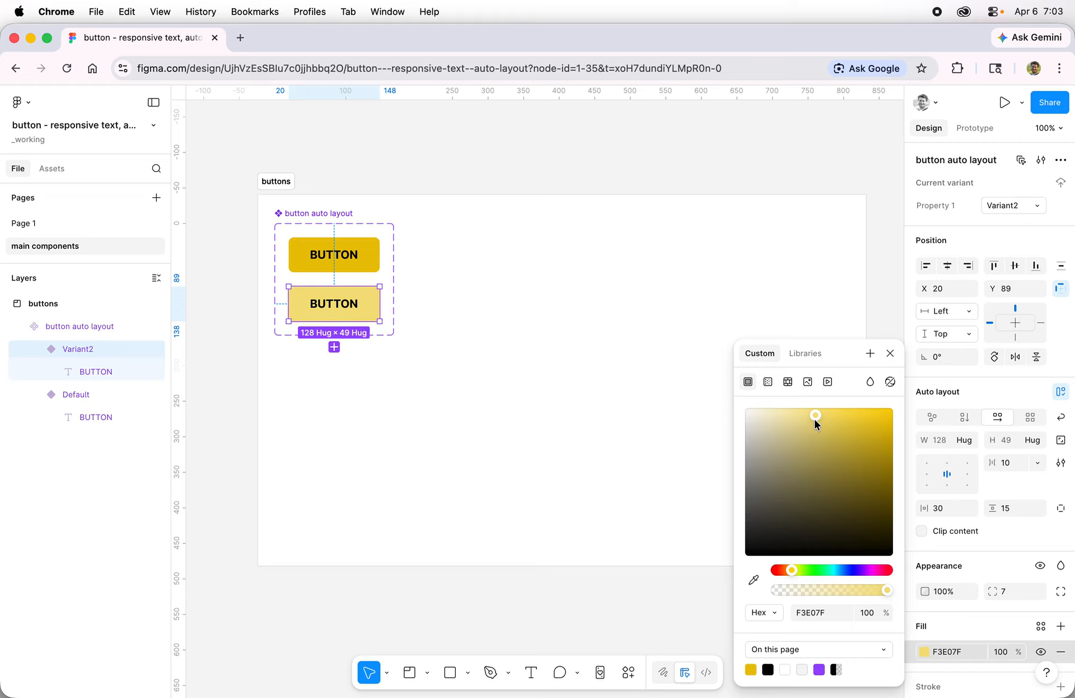
click(890, 355)
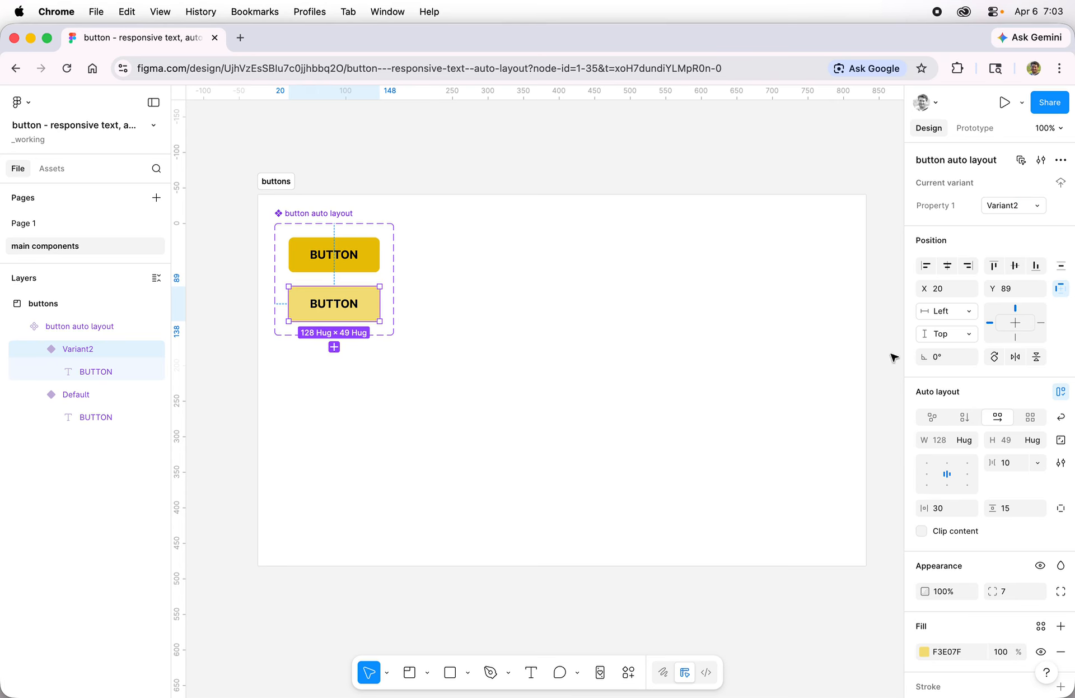
Add a third button variant below the light yellow one and set its fill to near-black 040404
click(334, 347)
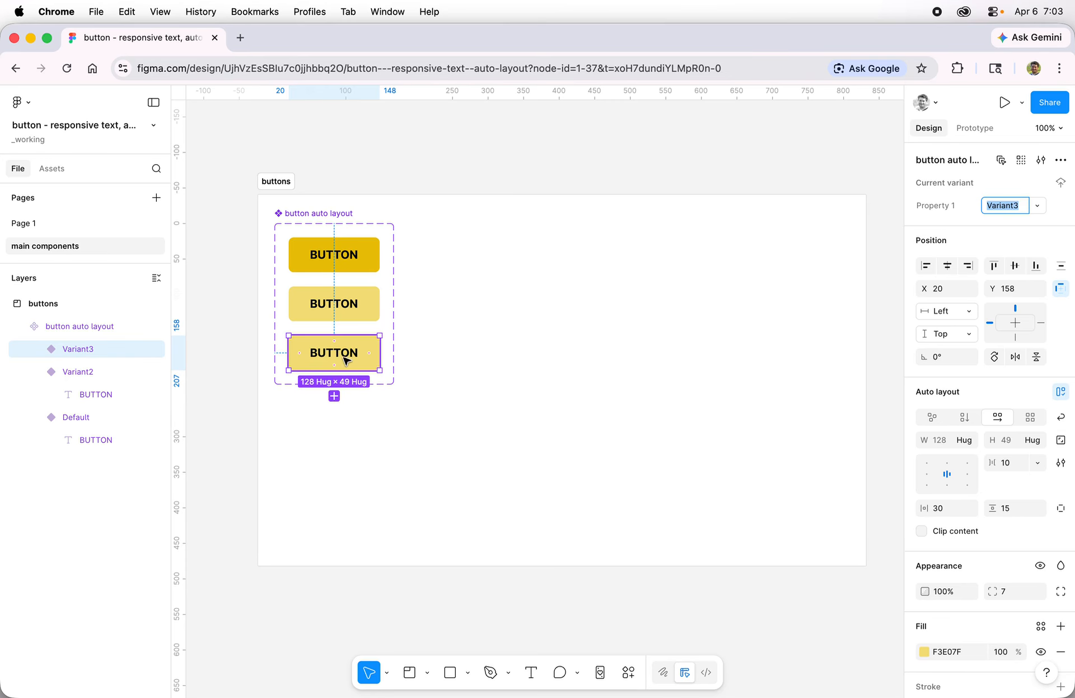
click(923, 651)
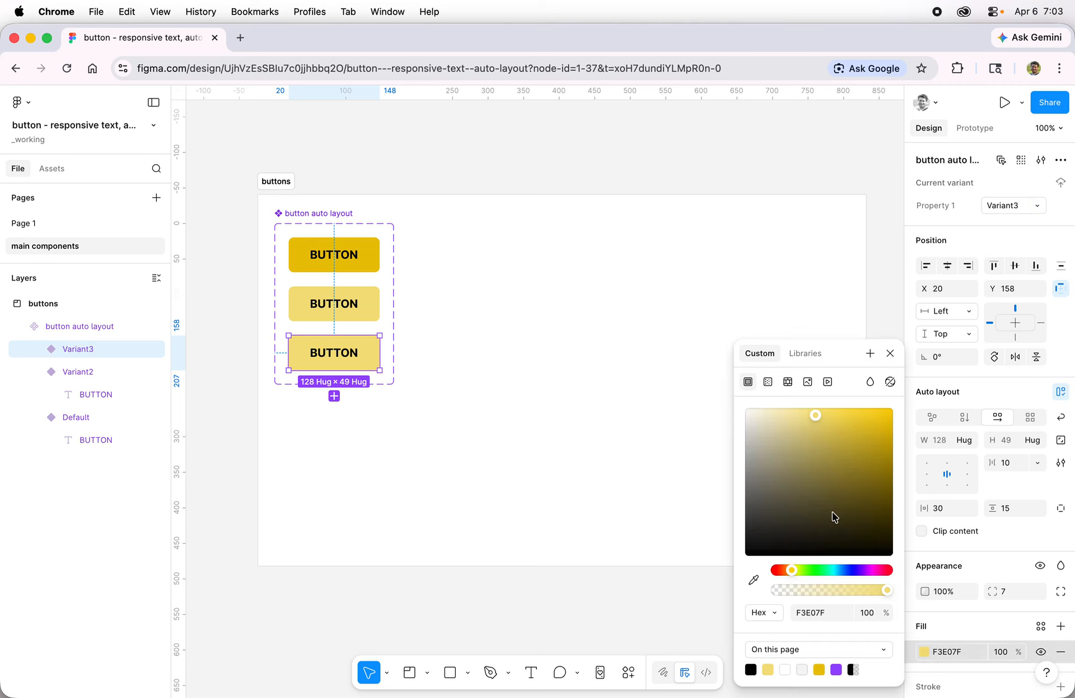
drag(848, 428, 708, 556)
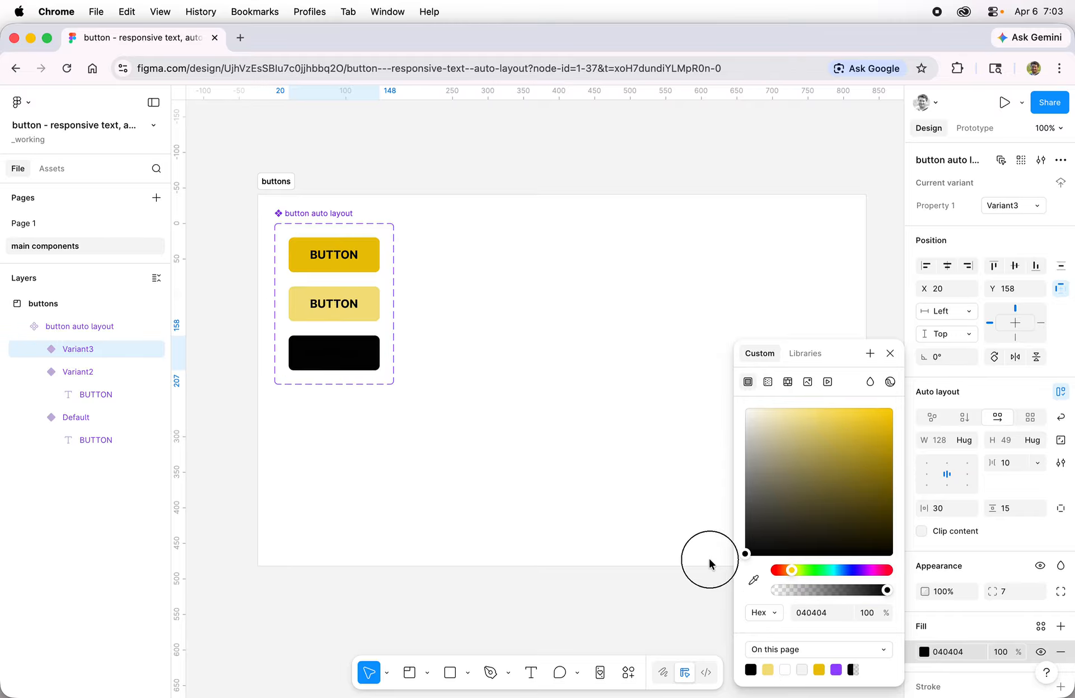
Recolor the black variant's BUTTON text to EAC408 by sampling the yellow of the default button
double_click(344, 358)
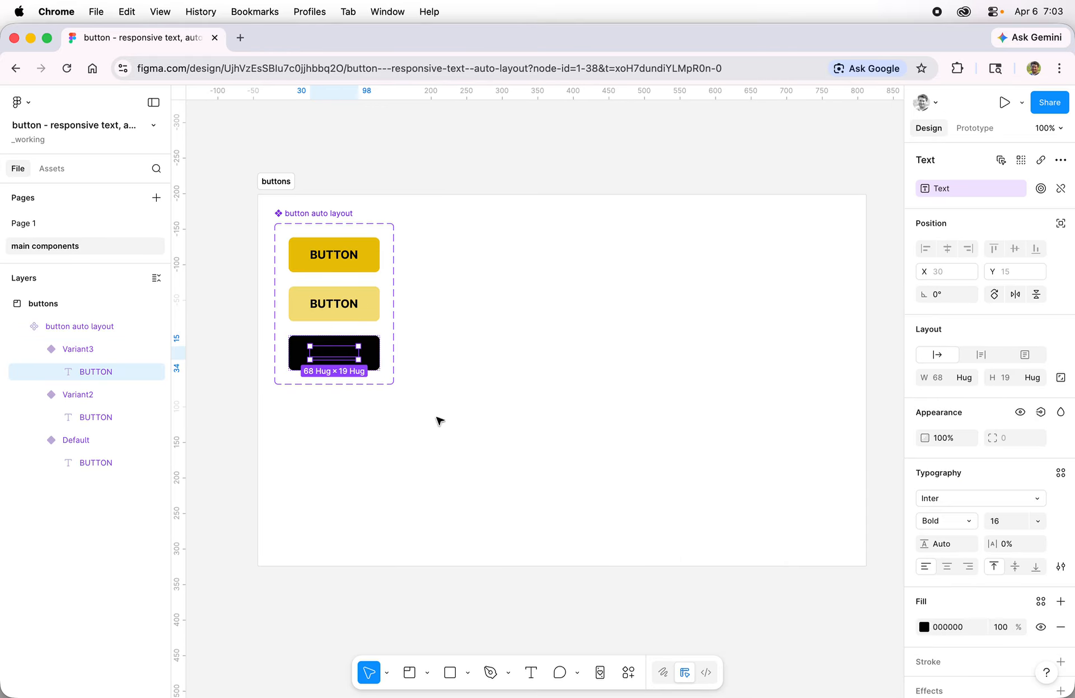
click(924, 626)
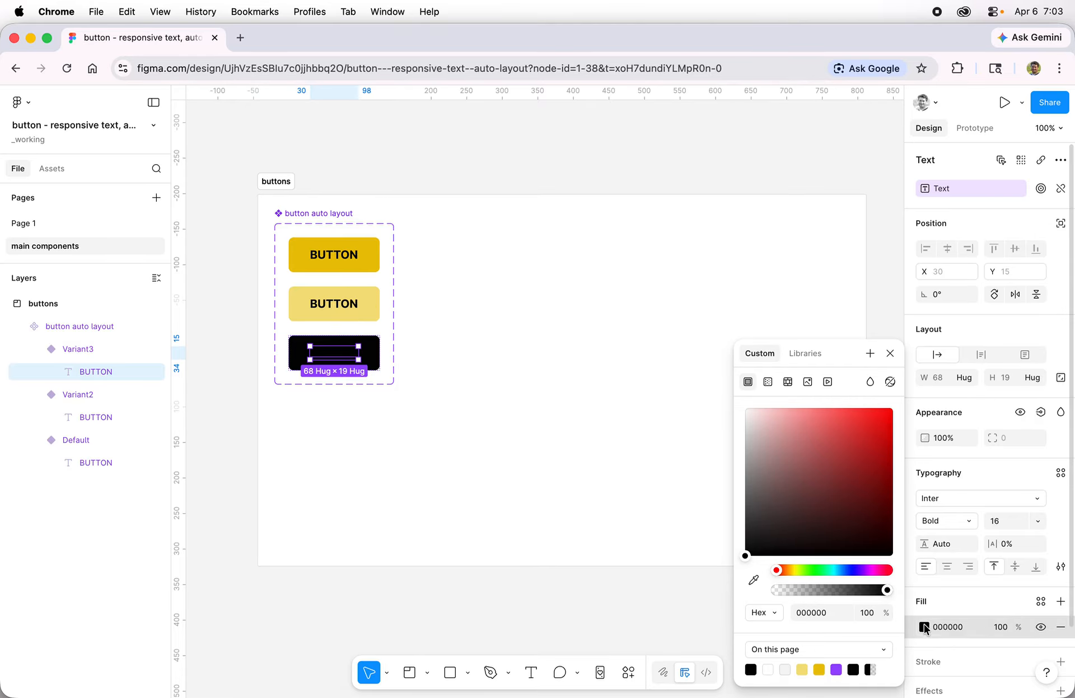
click(753, 580)
click(367, 242)
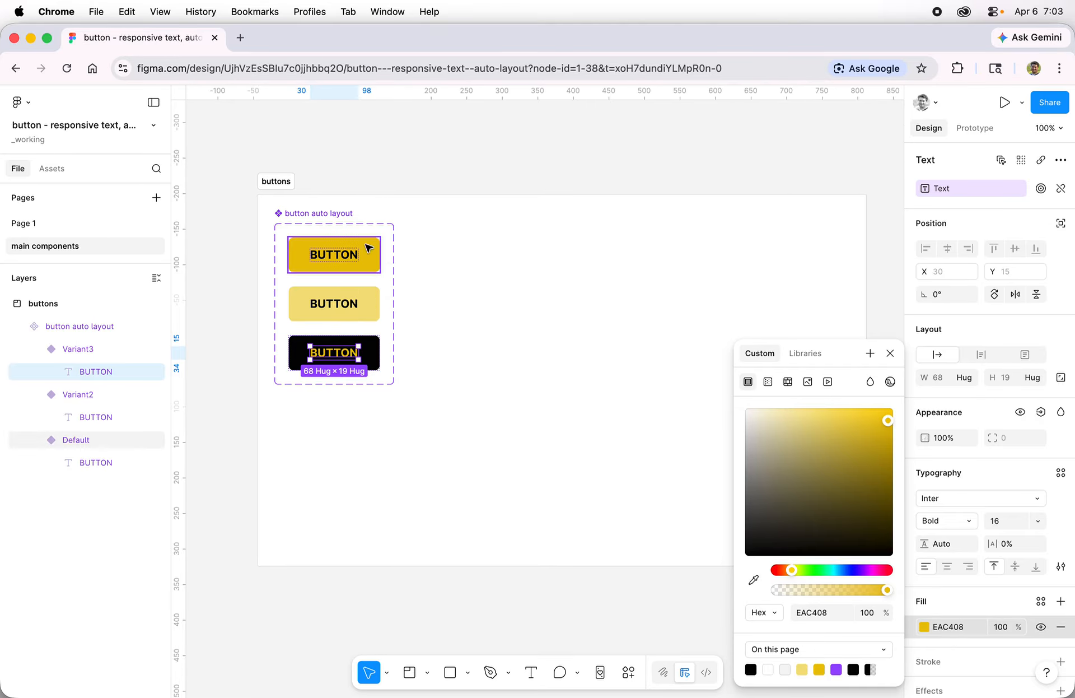
click(890, 352)
click(560, 336)
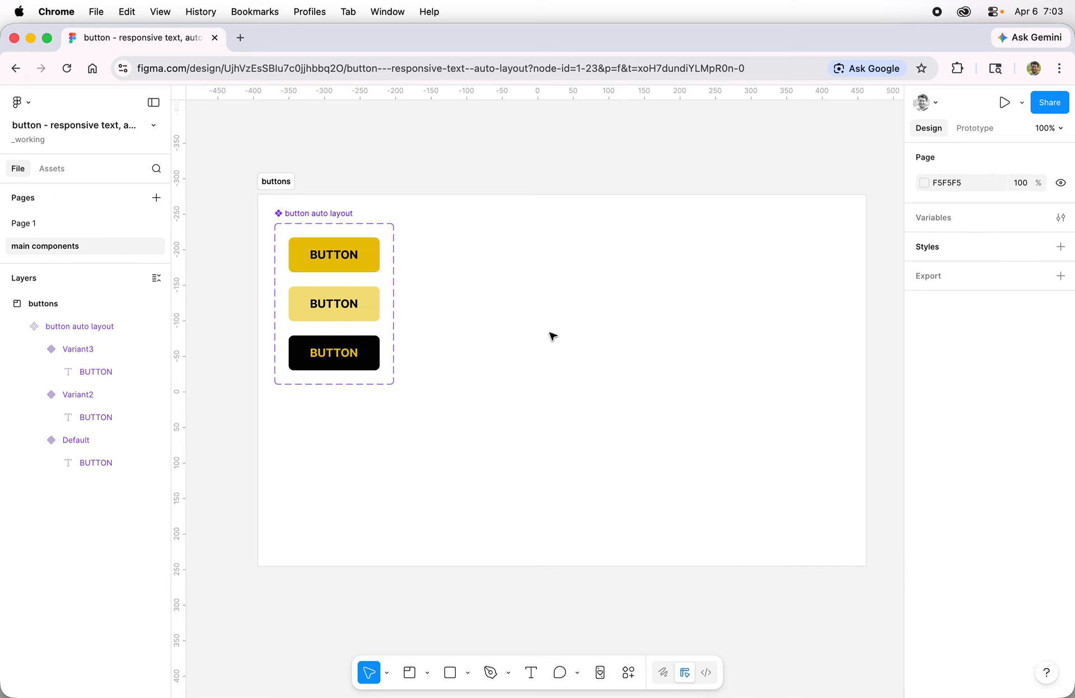
click(371, 271)
click(371, 314)
click(369, 354)
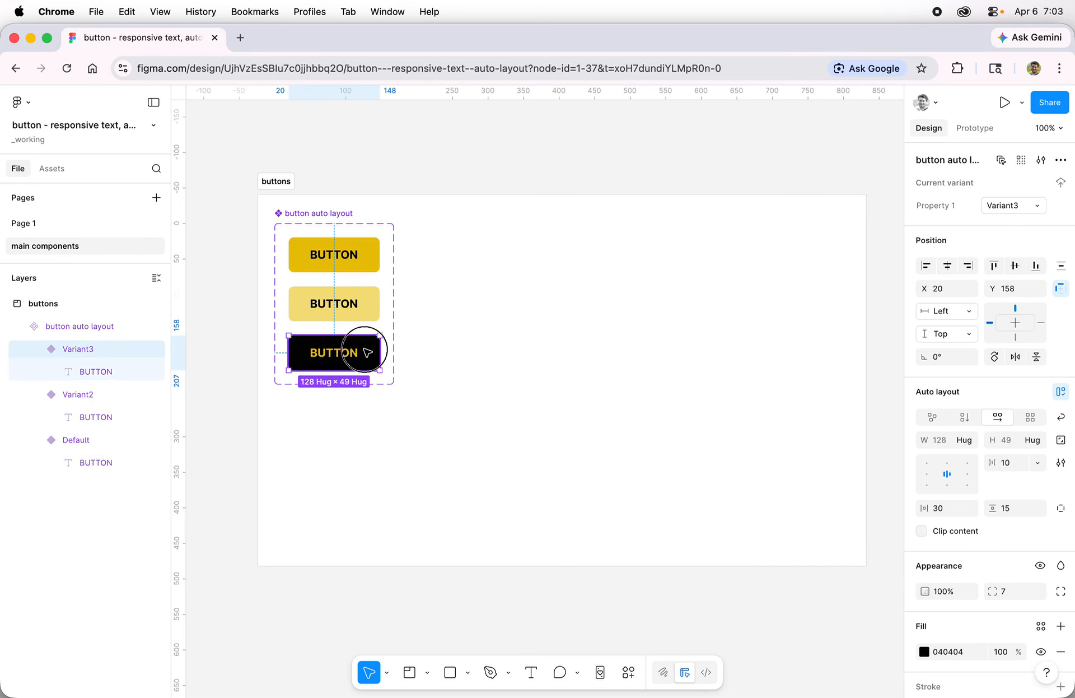
Rename the component's variant property to "state"
click(372, 268)
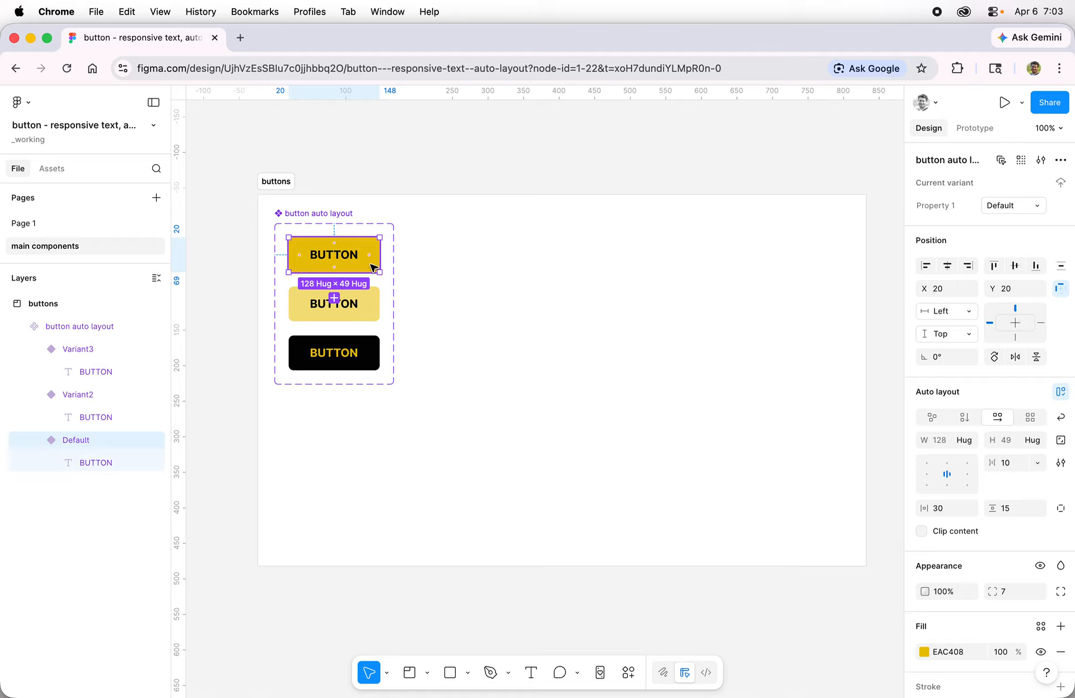
double_click(946, 205)
text(state)
key(Return)
click(672, 287)
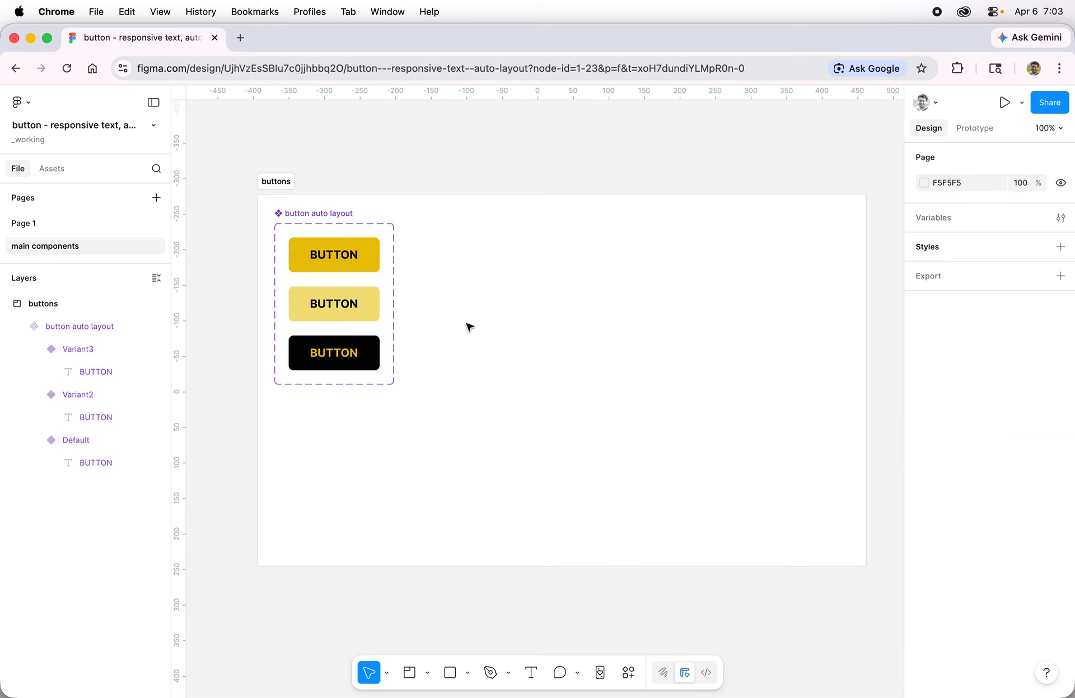
Set the light yellow variant's state value to "hover"
click(367, 314)
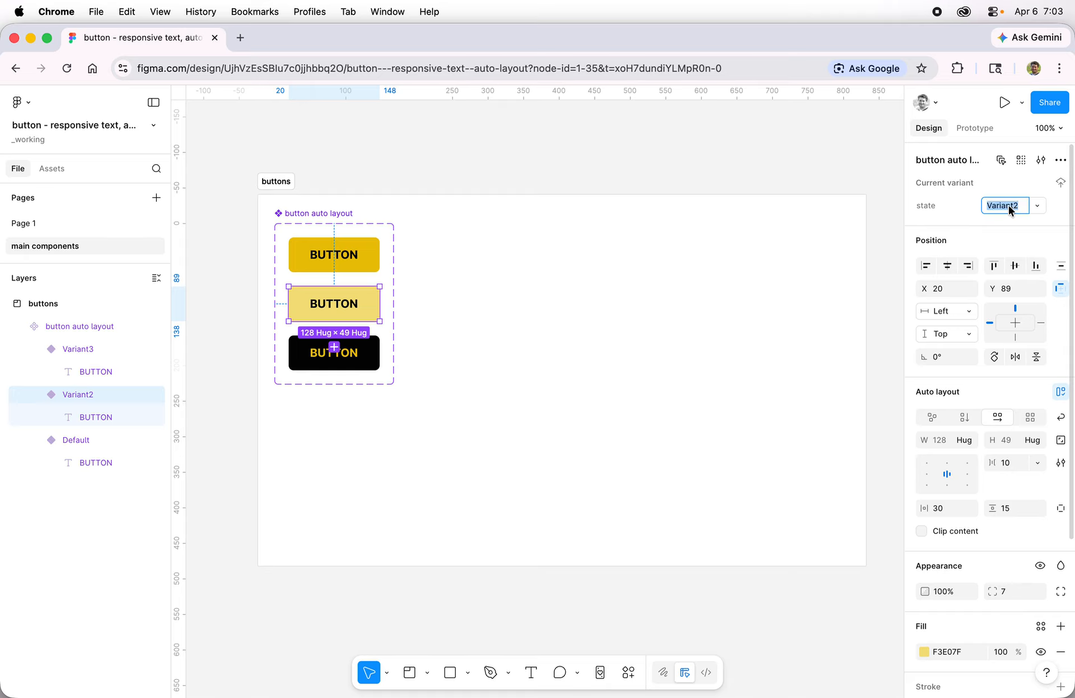
text(hovcer)
key(Return)
Set the black variant's state value to "click"
click(379, 353)
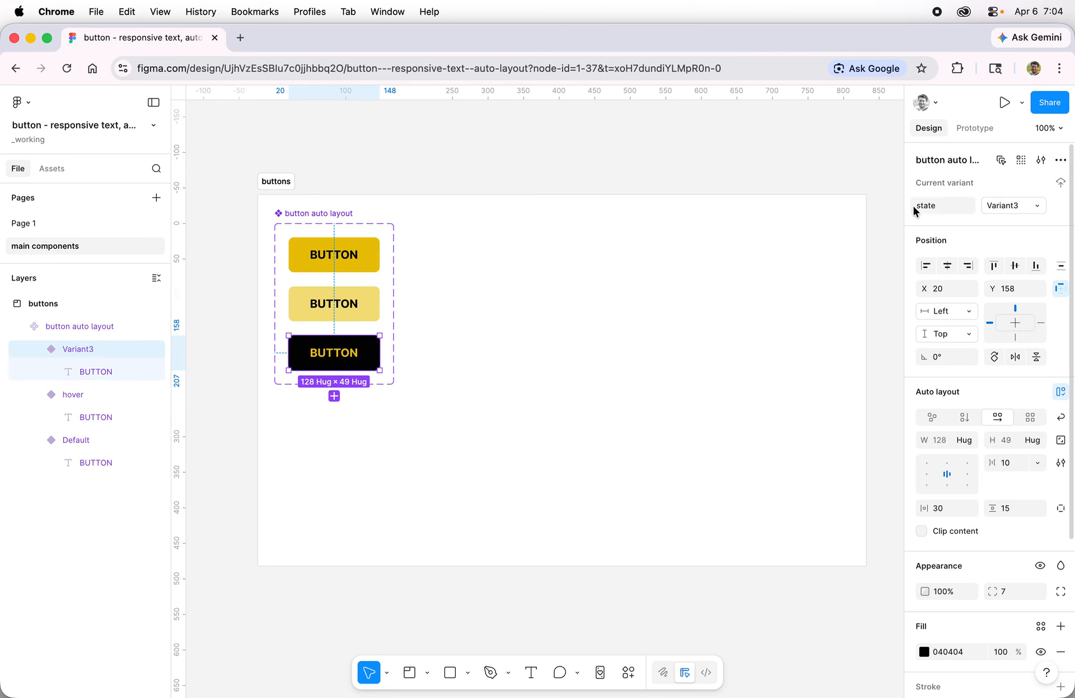
click(1001, 206)
text(click)
key(Return)
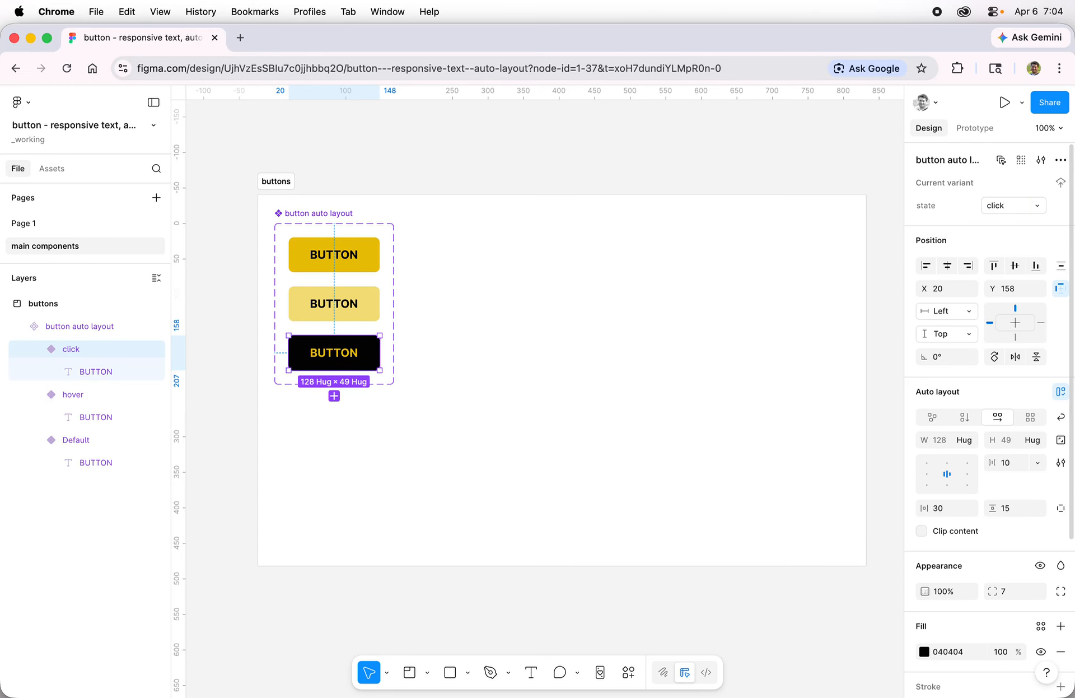
click(548, 323)
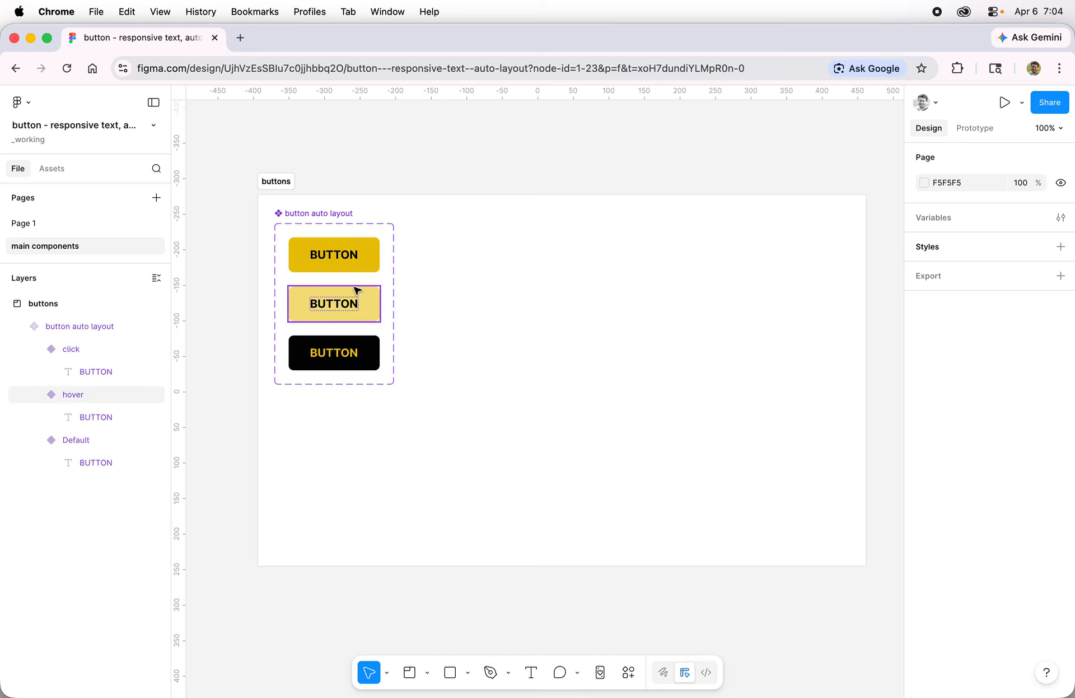
Connect the Default variant to the hover variant with a While hovering trigger and Smart animate
click(377, 256)
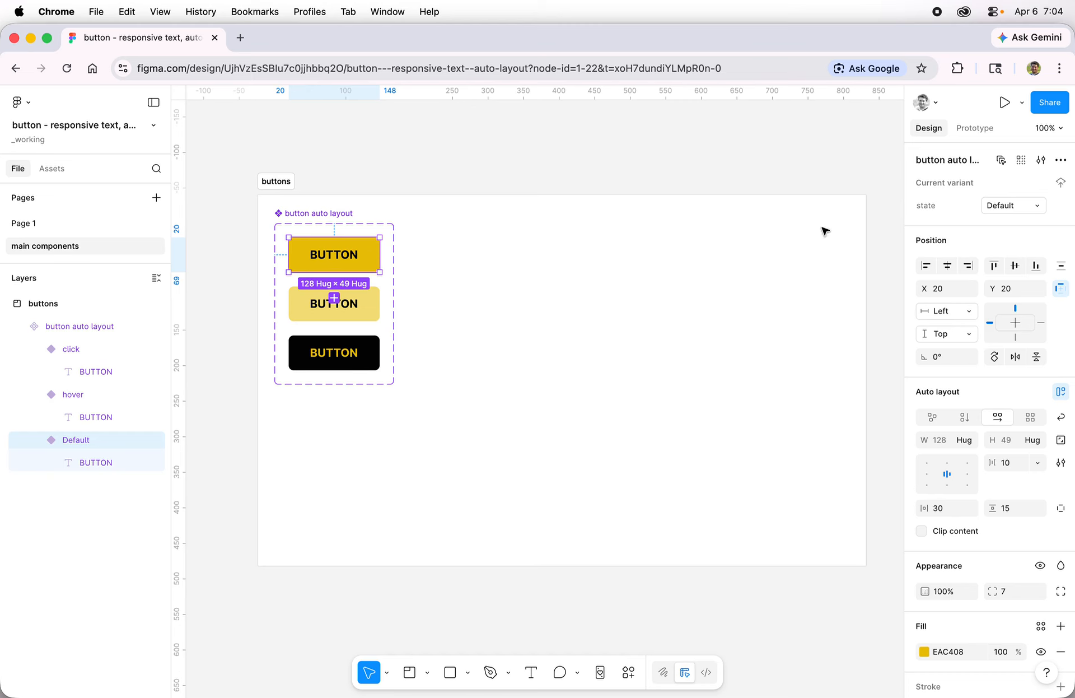
click(974, 129)
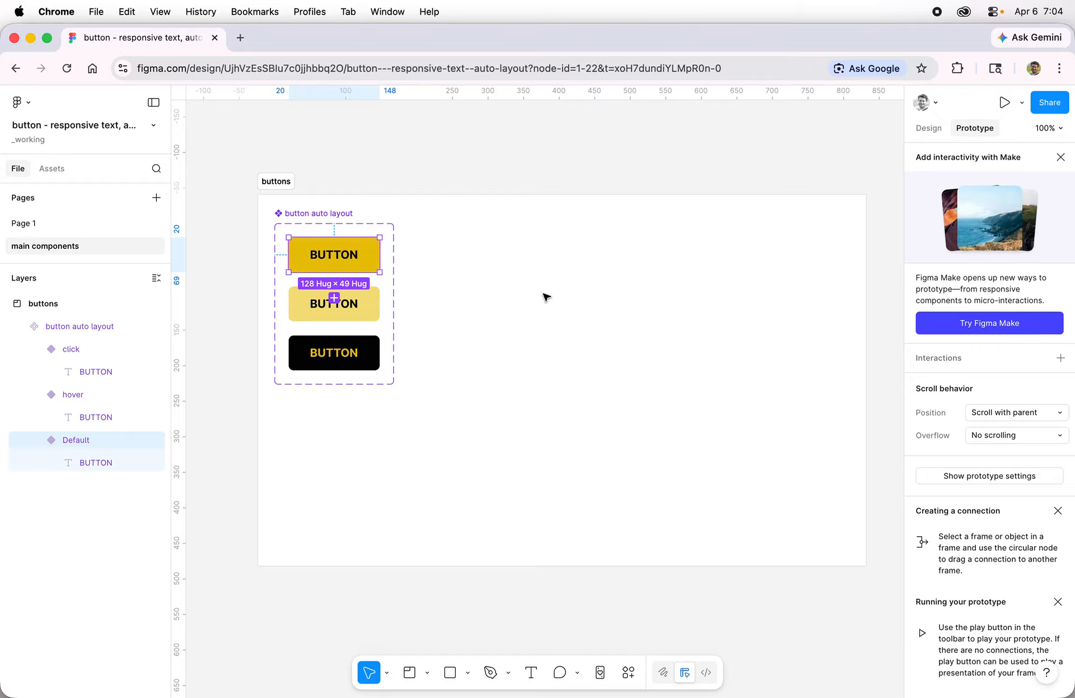
mouse_move(379, 255)
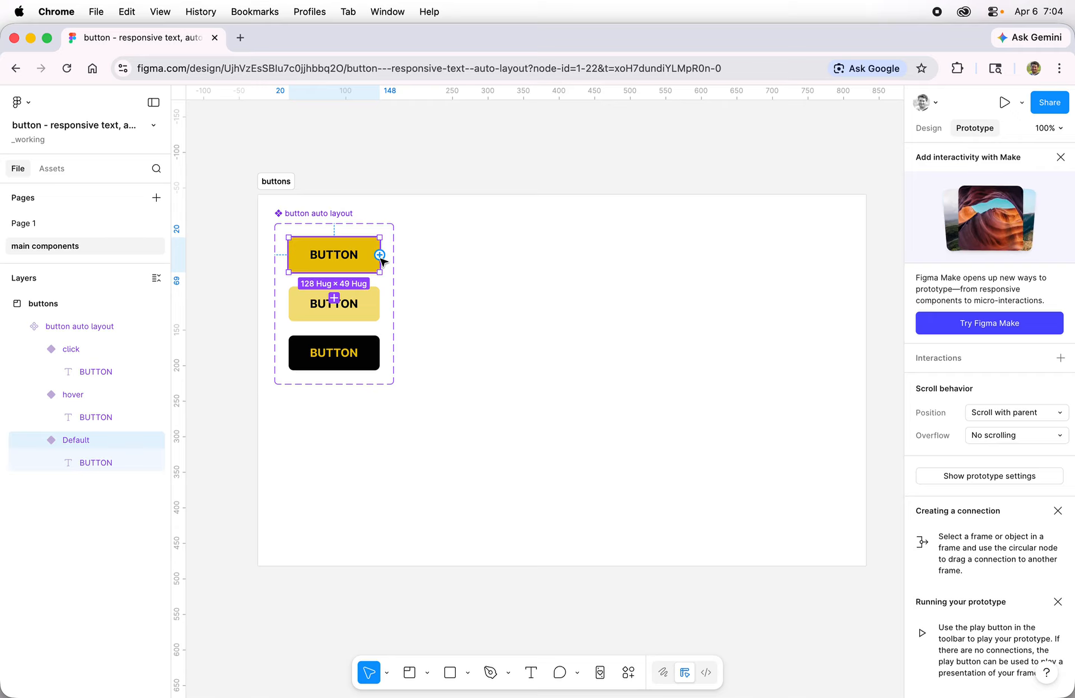
drag(381, 255, 374, 300)
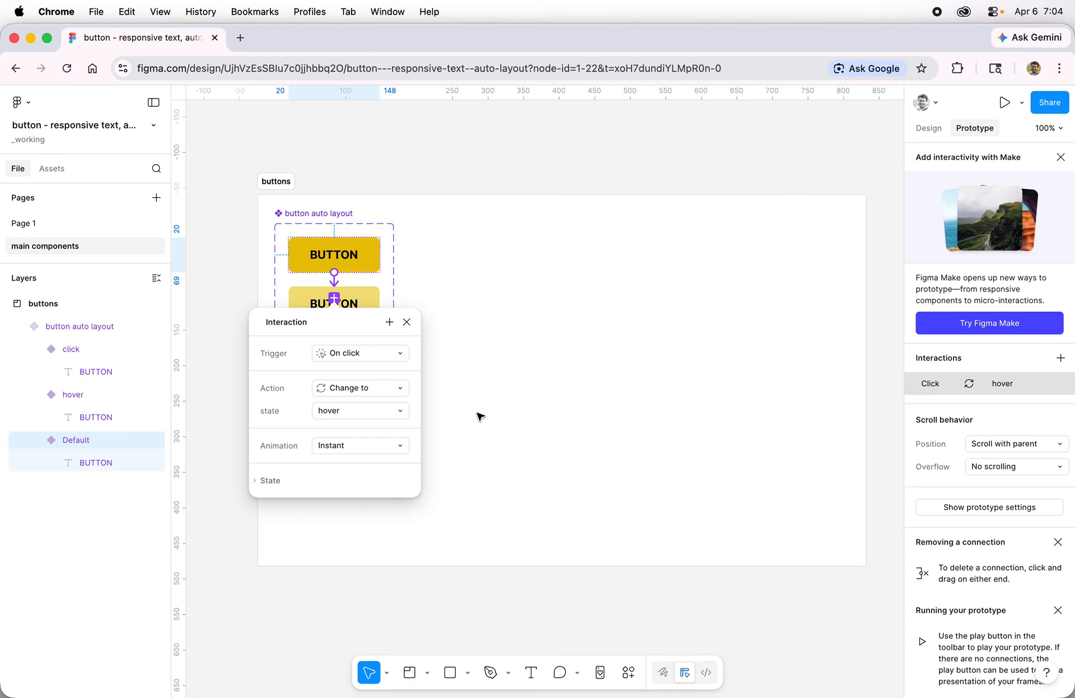
click(364, 354)
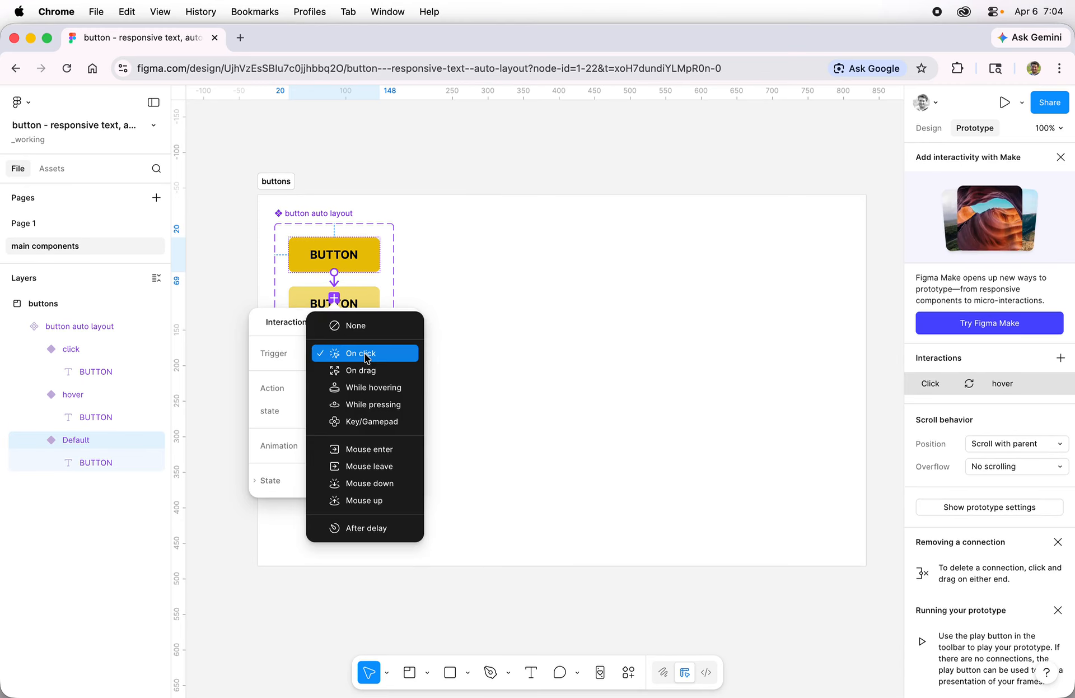
click(397, 390)
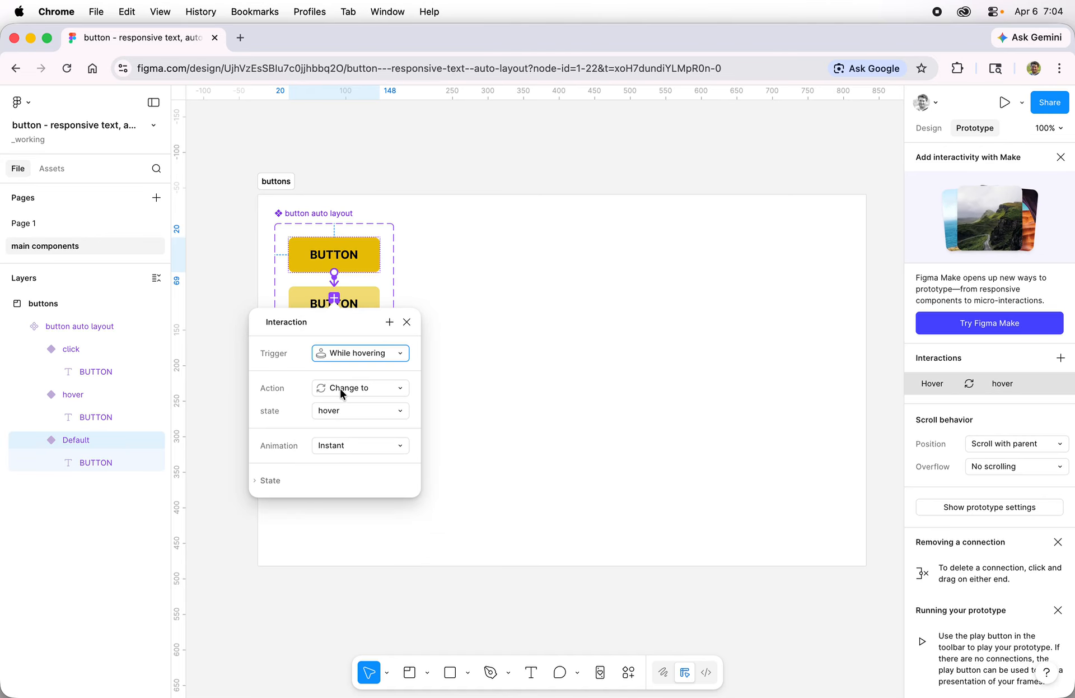
click(327, 445)
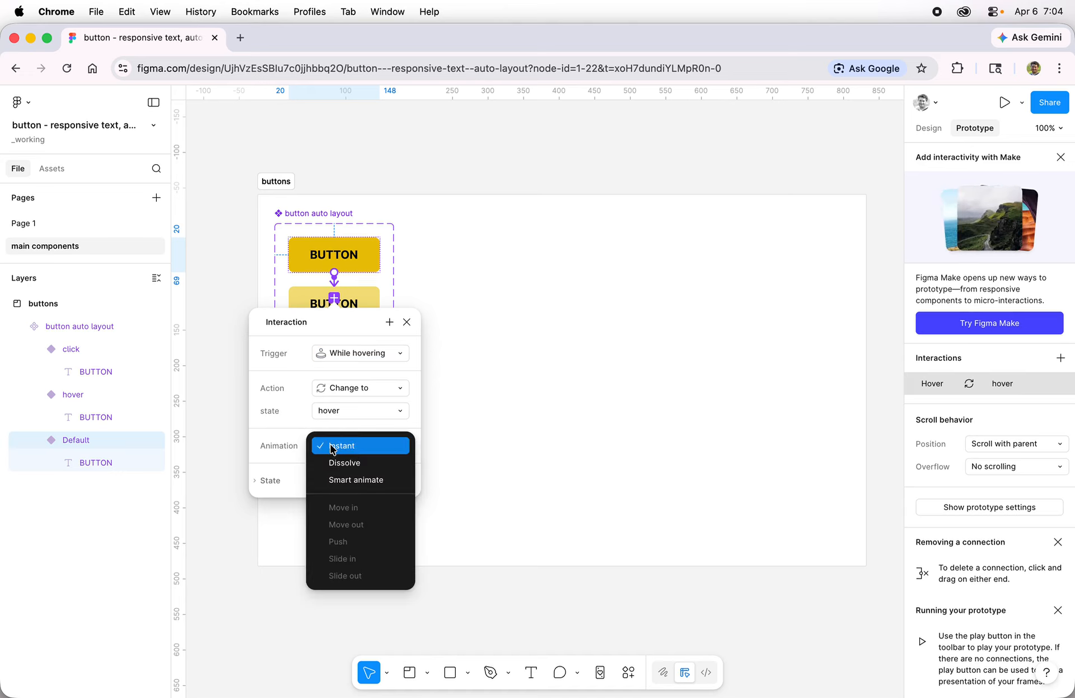
click(369, 479)
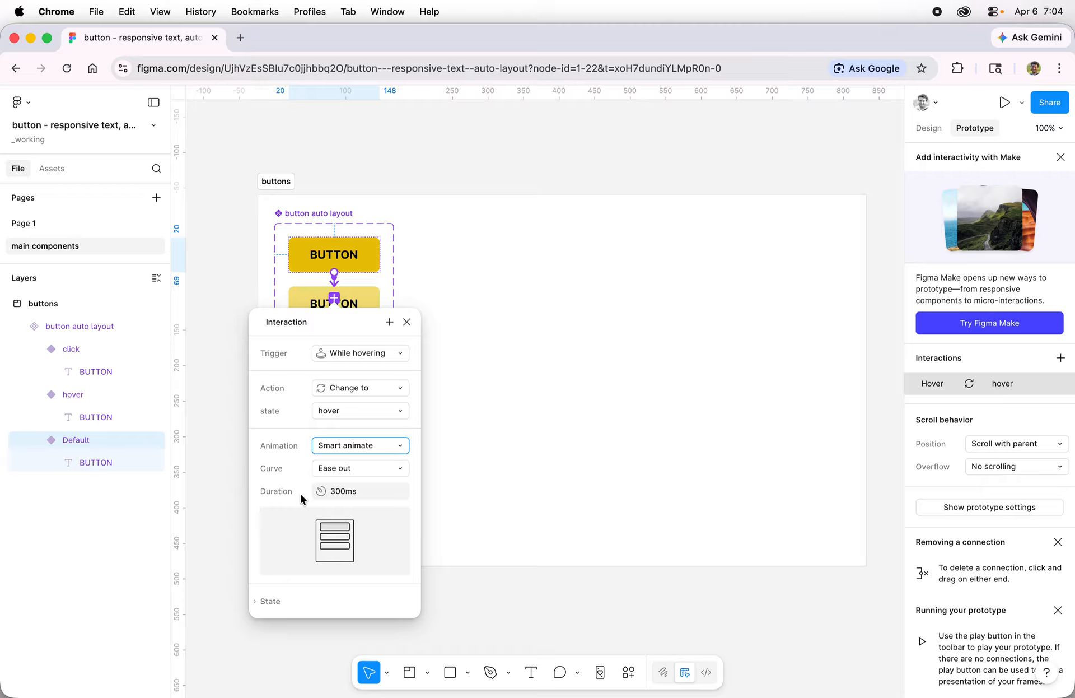
click(407, 323)
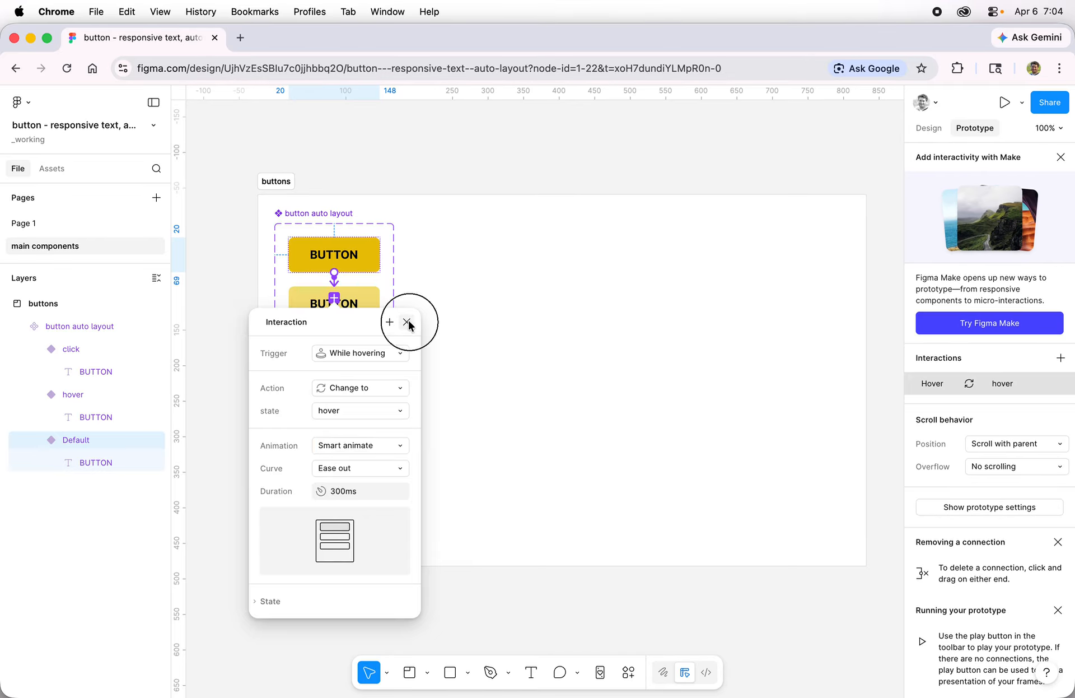
Add an On click interaction to the hover variant that changes its state to click with Smart animate
click(374, 313)
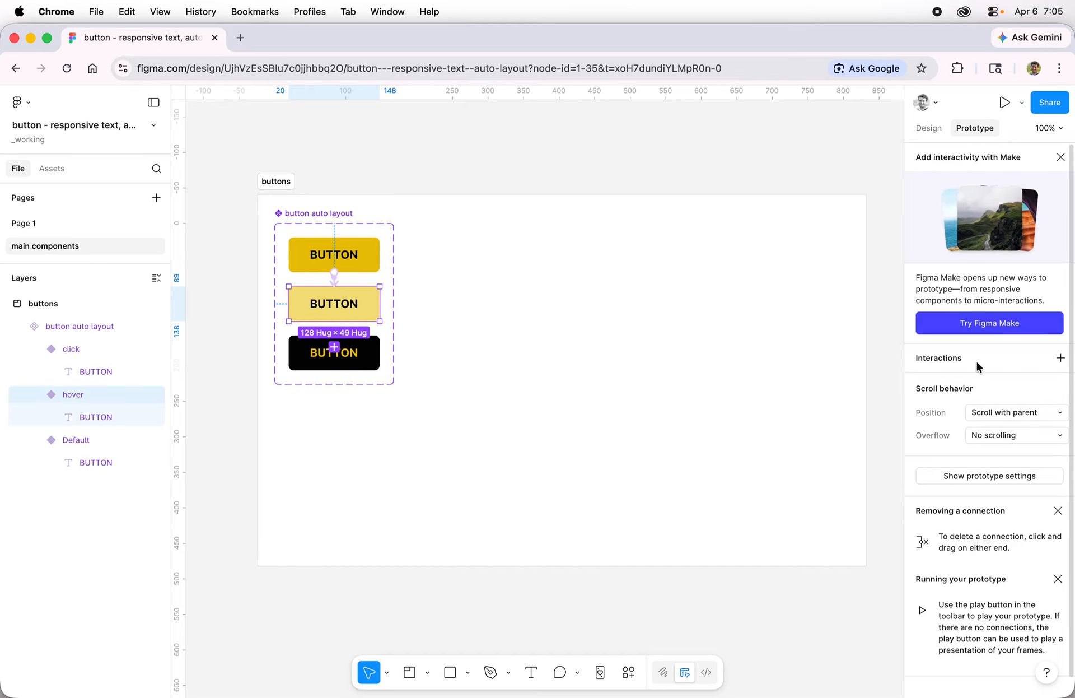
click(1059, 358)
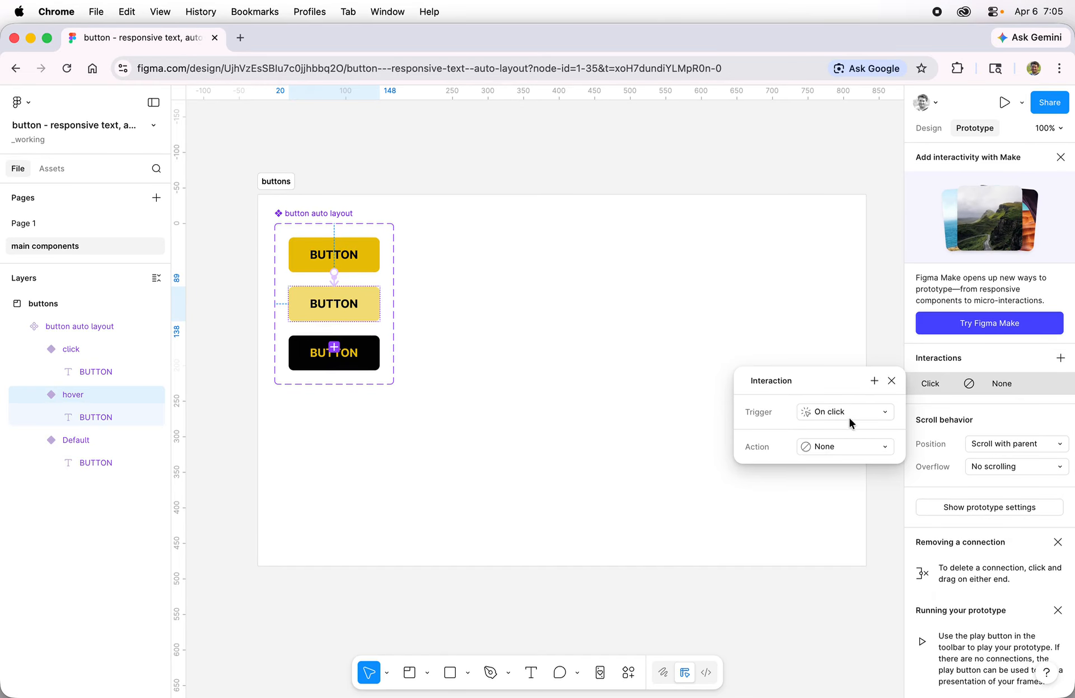
click(855, 446)
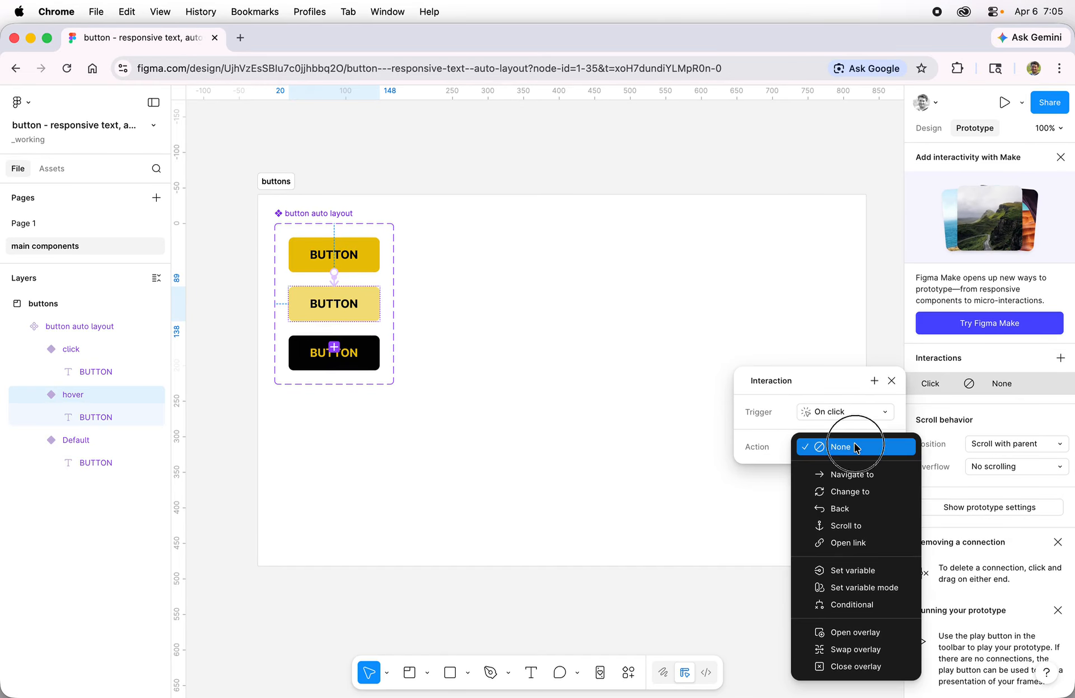
click(852, 492)
click(833, 475)
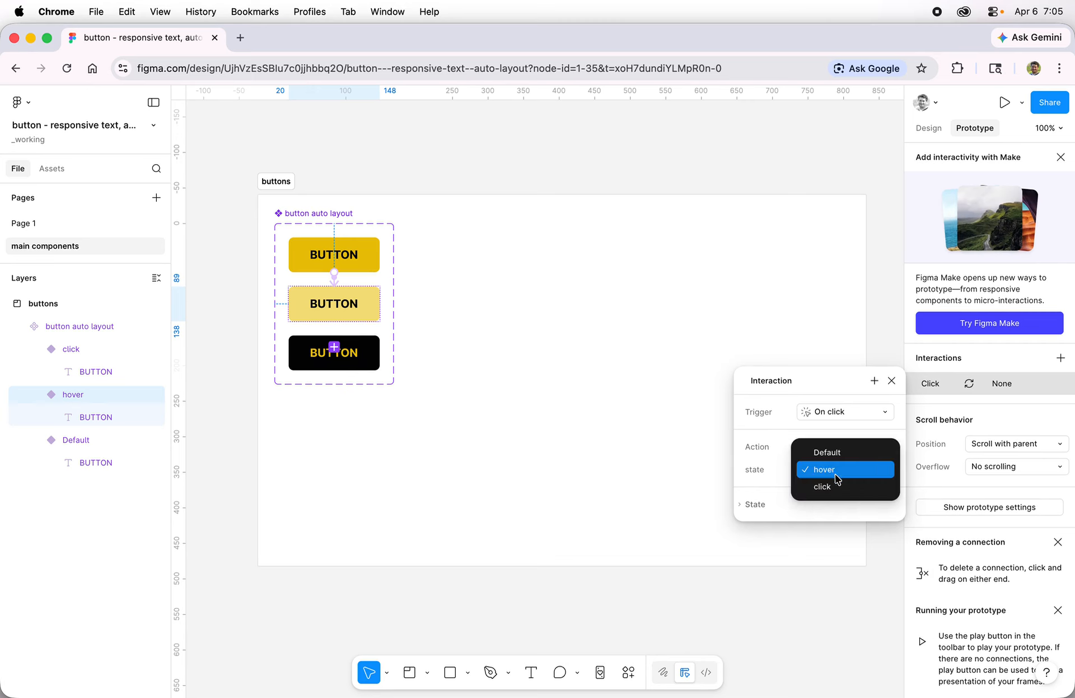
click(839, 487)
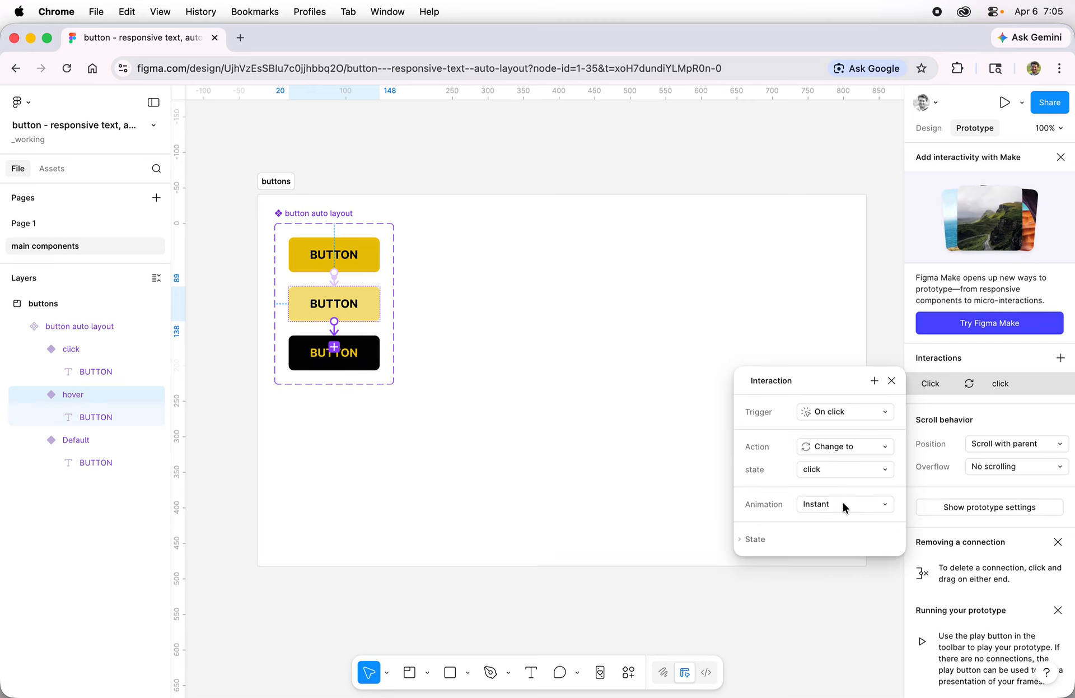
click(842, 502)
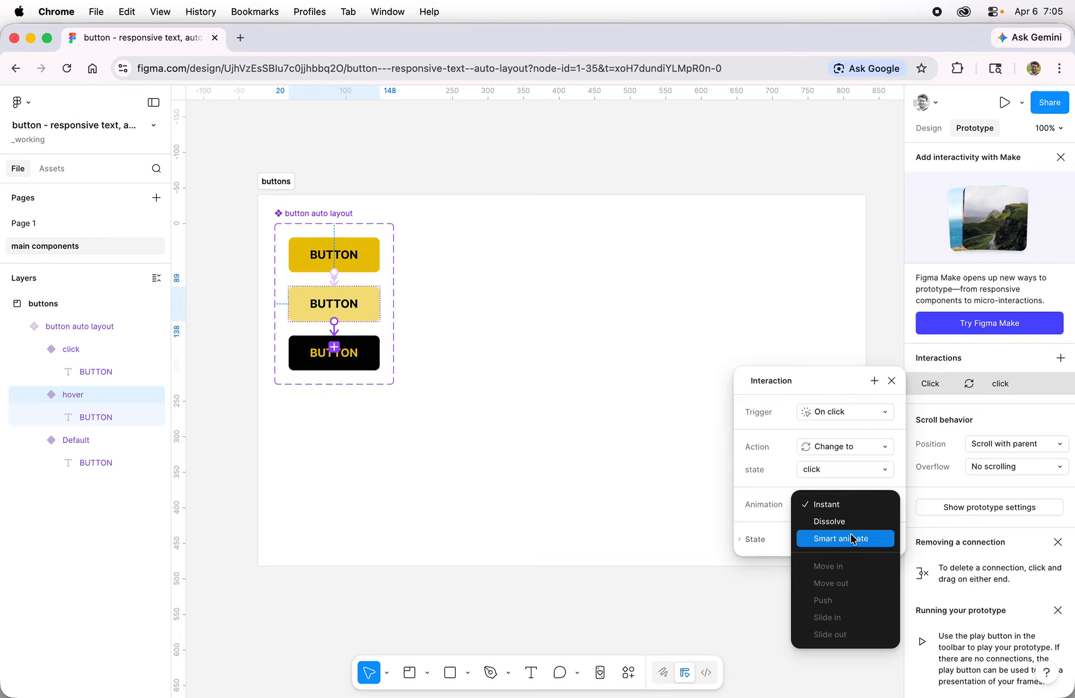
click(851, 533)
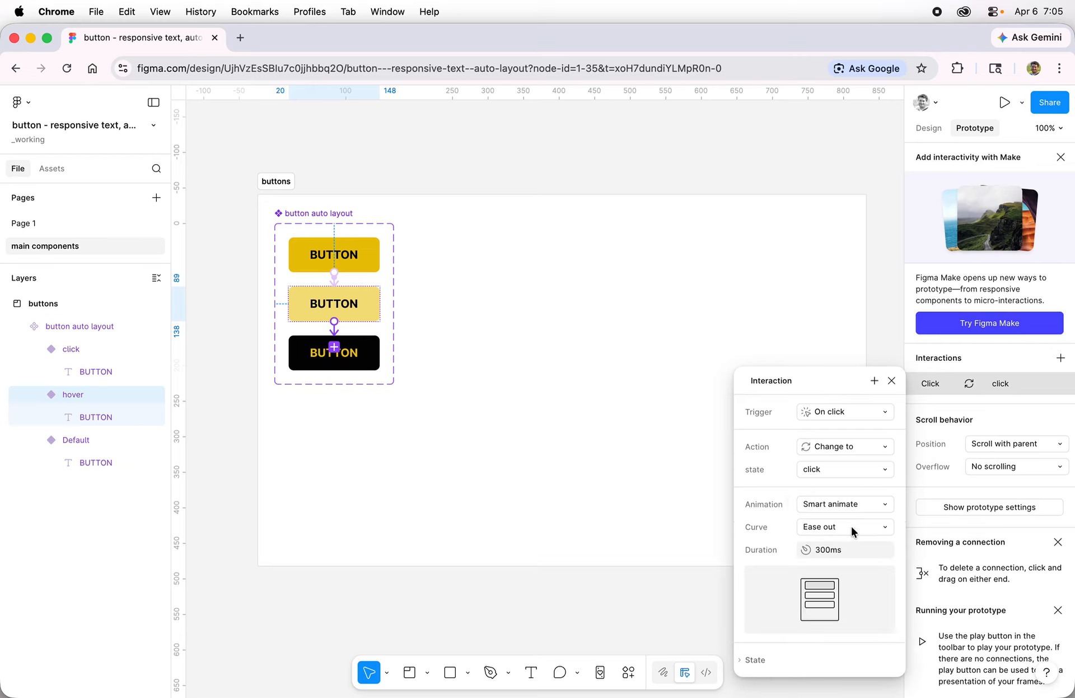
click(892, 380)
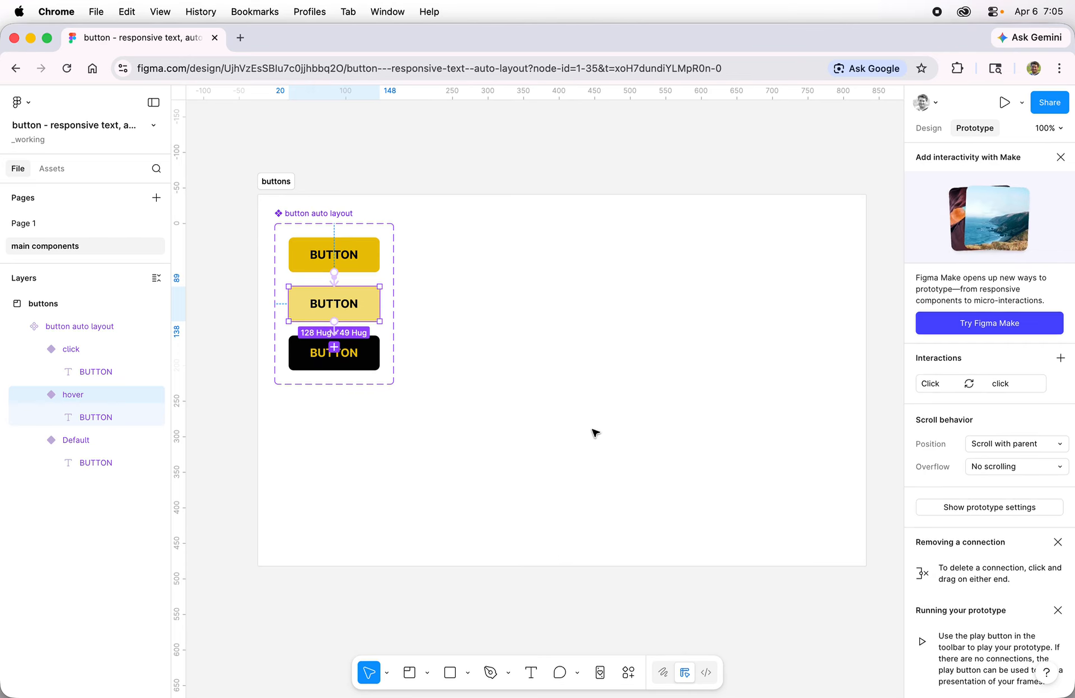
Connect the click variant back to the Default variant with an On click trigger, Change to action and Smart animate
click(367, 363)
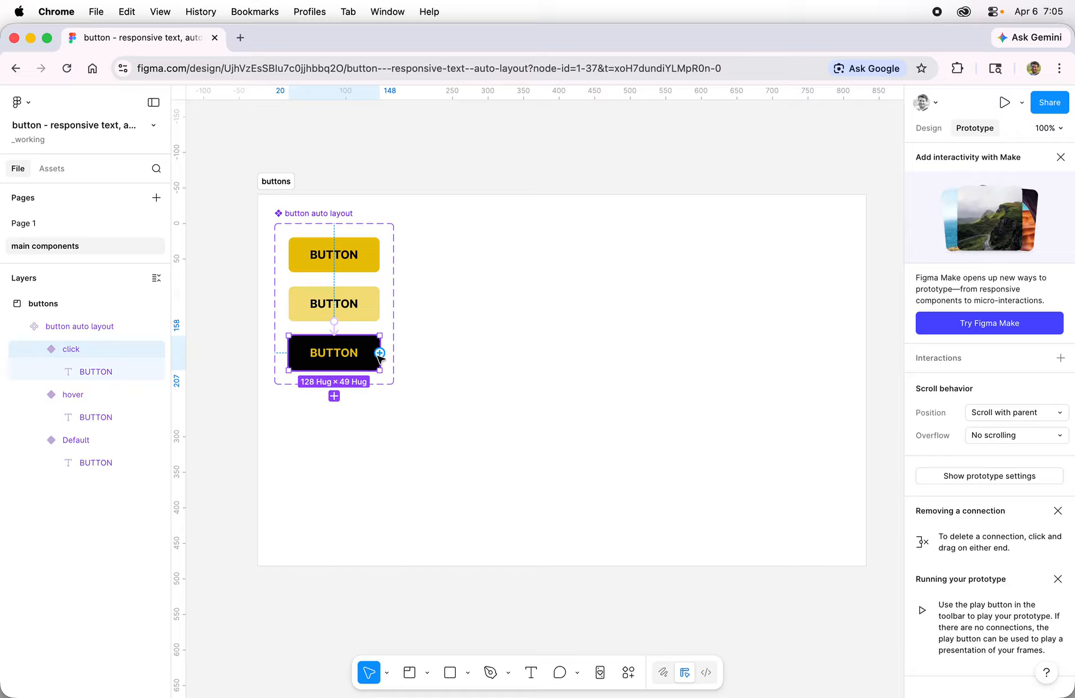
drag(380, 352, 370, 257)
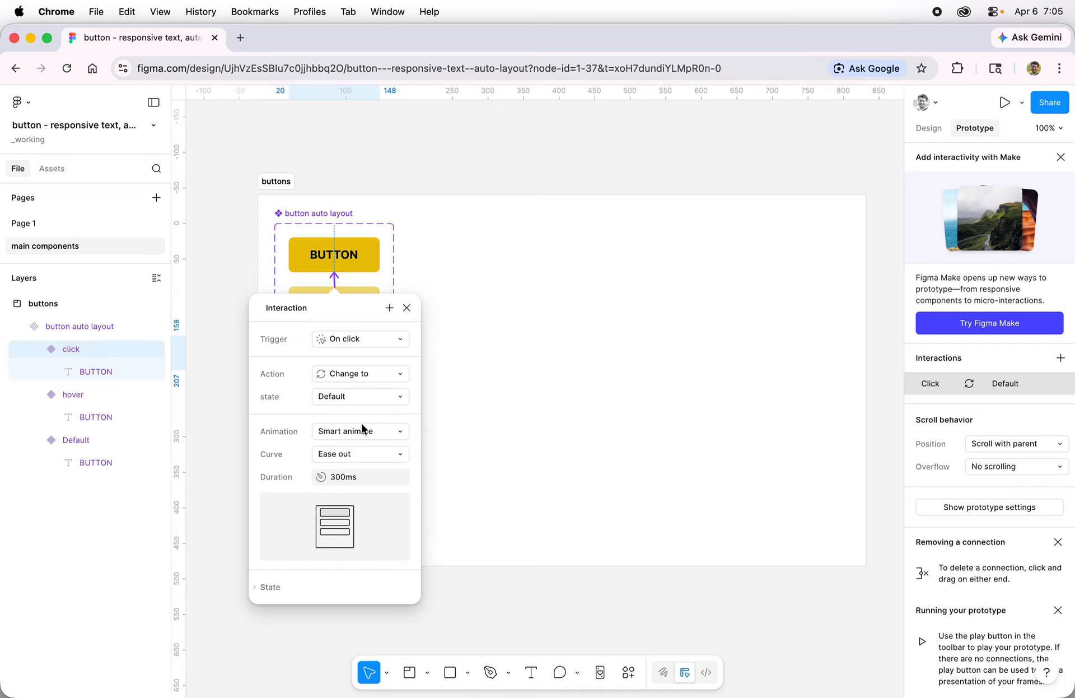
click(407, 308)
click(484, 343)
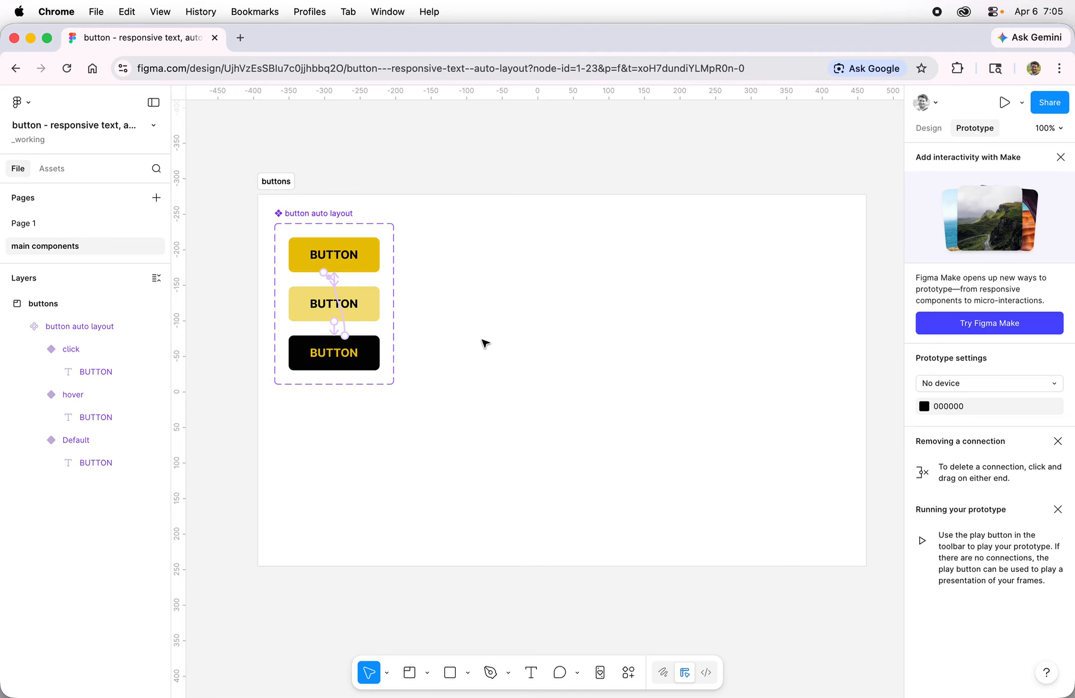
Present the "button - responsive text, auto layout" frame from Page 1 as a prototype
click(16, 224)
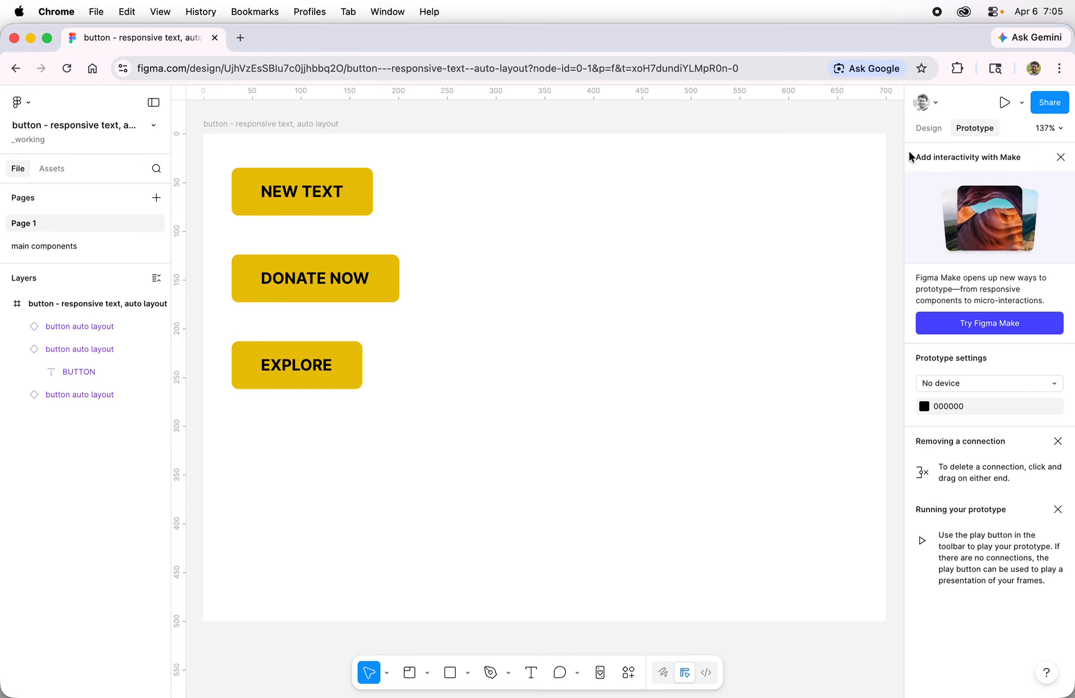
click(926, 128)
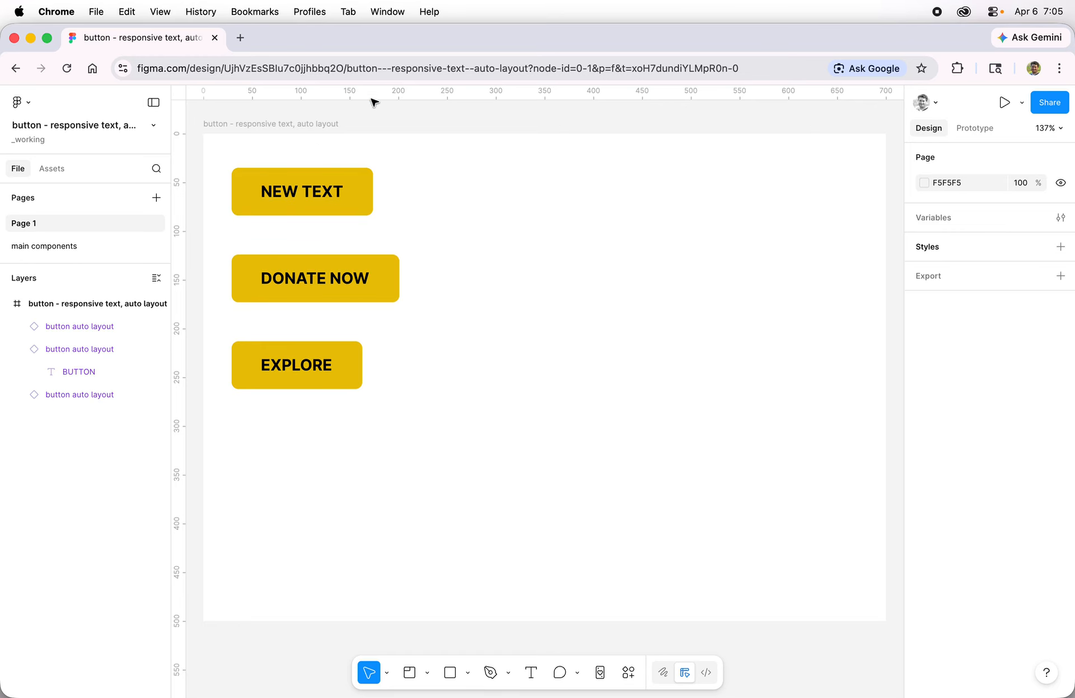
click(320, 122)
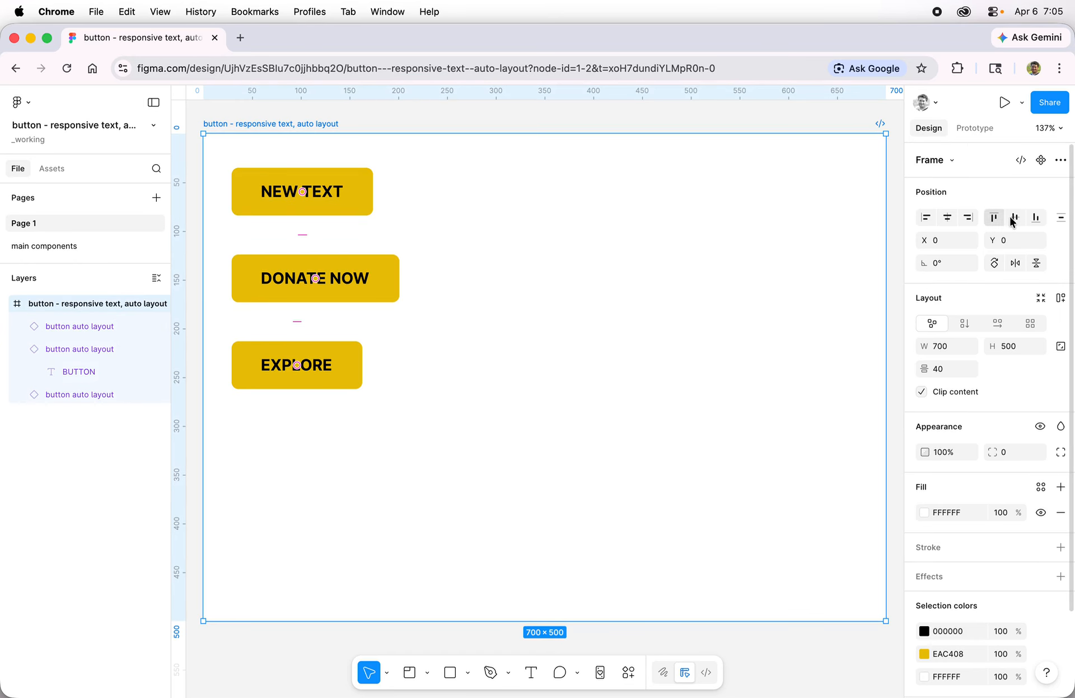
click(1022, 104)
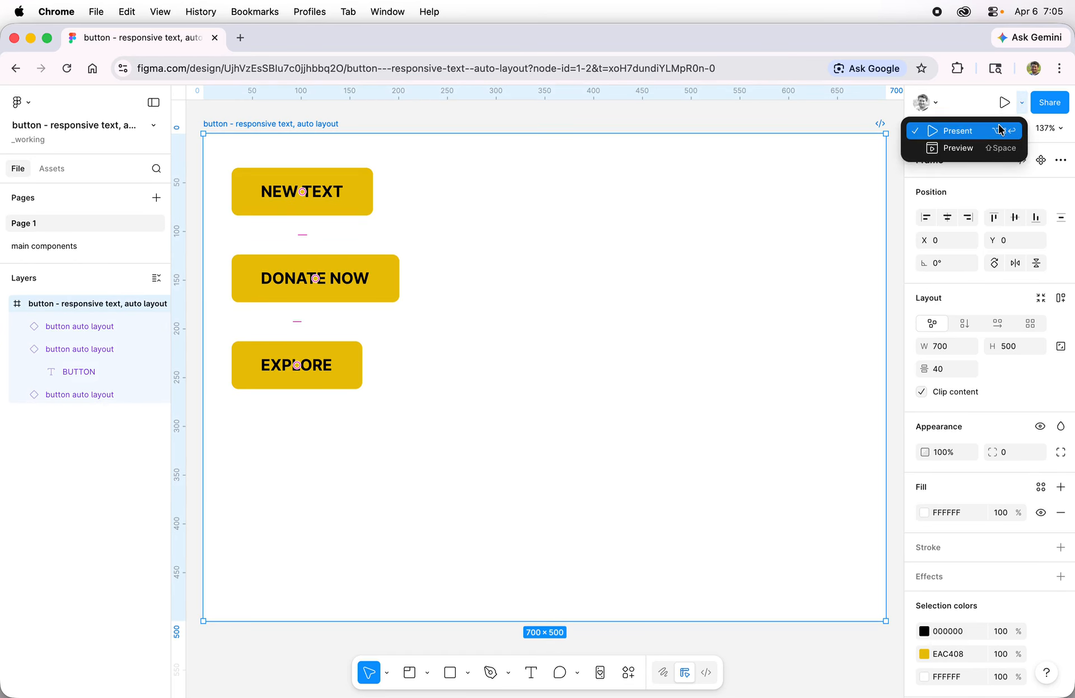
click(967, 132)
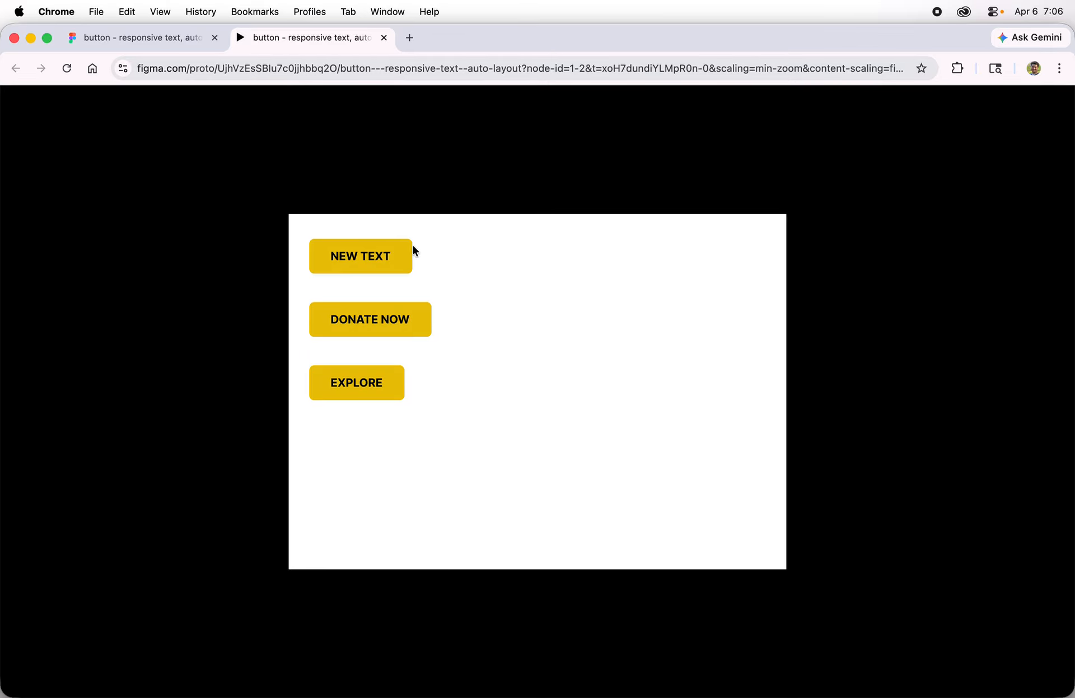
Test the hover and click interactions of the NEW TEXT, DONATE NOW and EXPLORE buttons in the running prototype
click(394, 257)
click(394, 322)
click(378, 395)
click(406, 335)
click(374, 256)
click(376, 392)
Close the prototype presentation and select the buttons section on the main components page
click(384, 38)
click(72, 246)
click(554, 351)
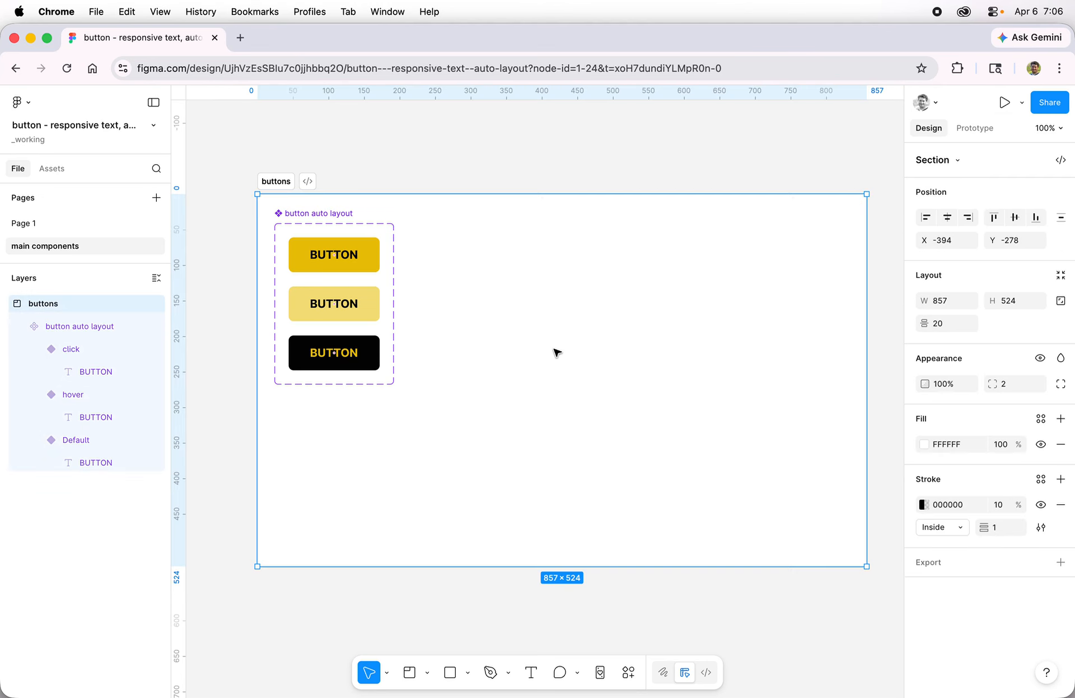